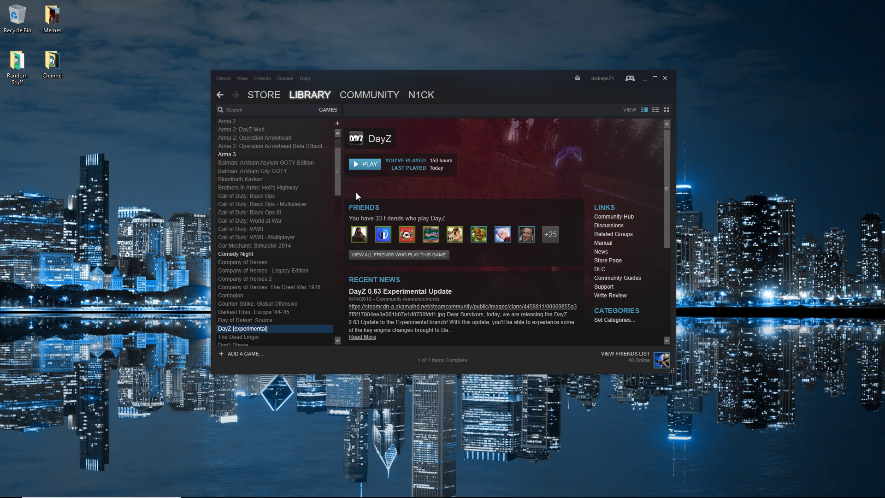
- Open DayZ's local installation folder from the game's properties
right_click(266, 331)
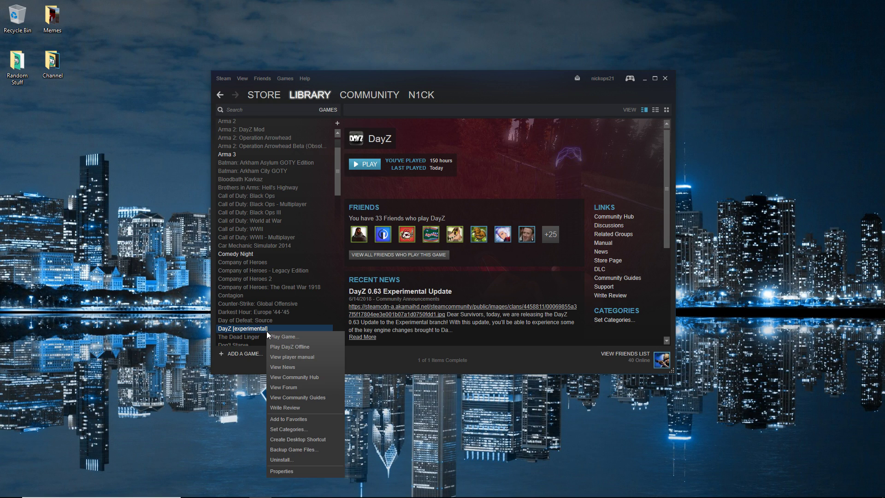
left_click(300, 471)
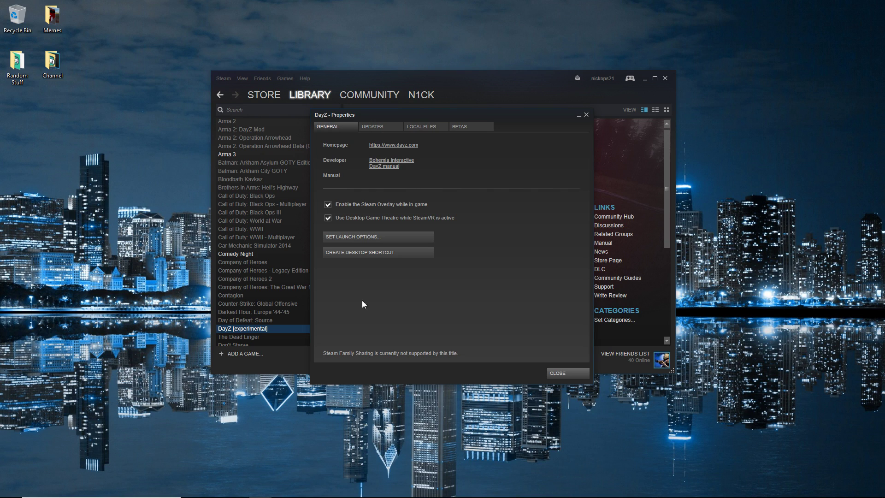
left_click(420, 127)
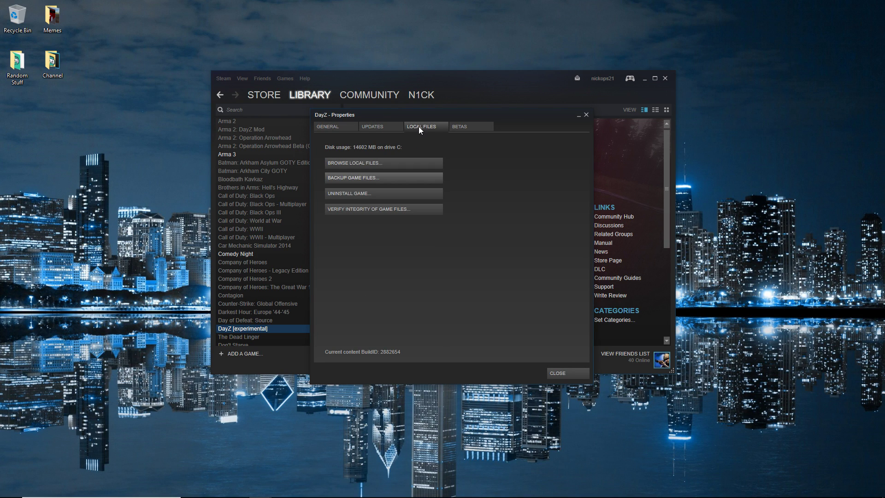
left_click(359, 162)
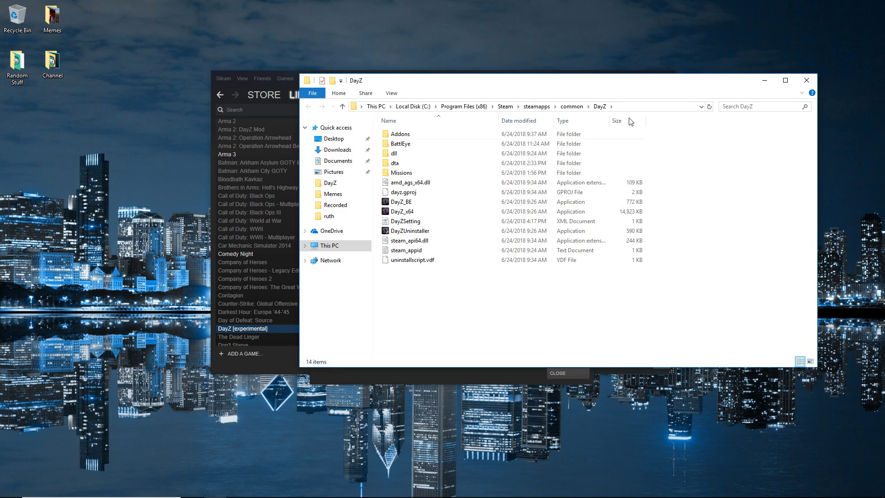
left_click_drag(646, 83, 585, 110)
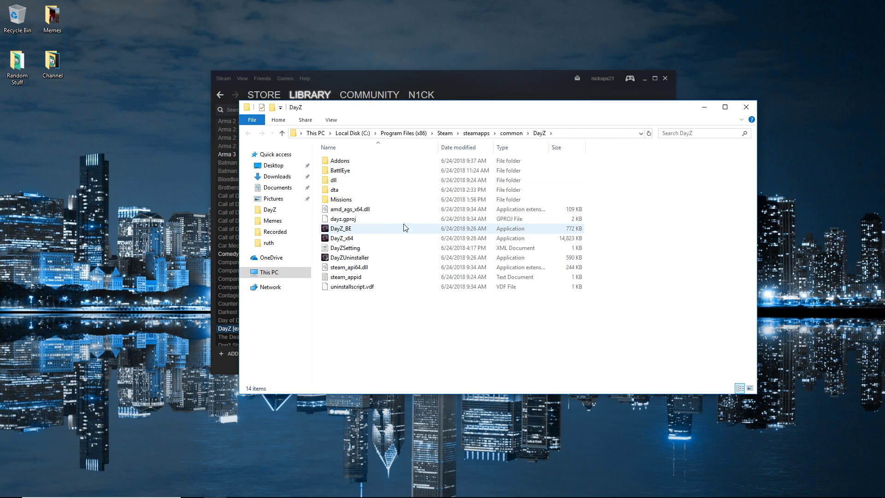
- Delete the BattlEye folder and the DayZ_BE application from the DayZ folder, and close the folder and game properties
left_click(344, 174)
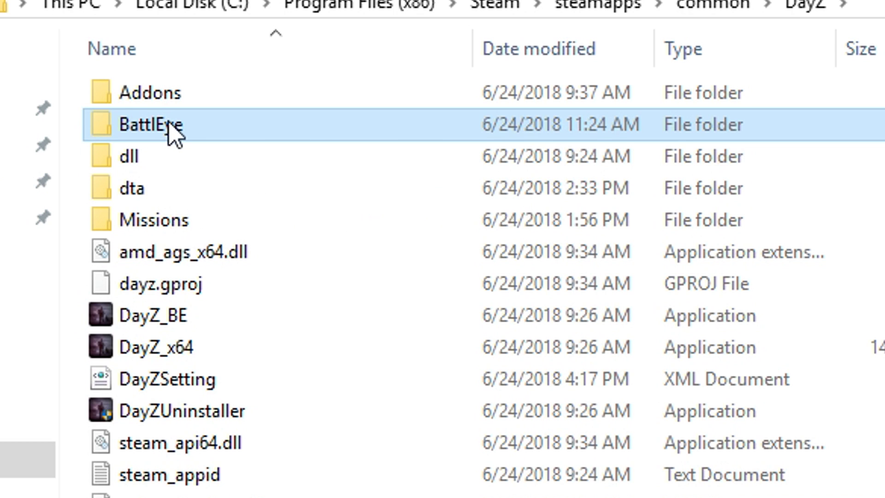
left_click(185, 322, "ctrl")
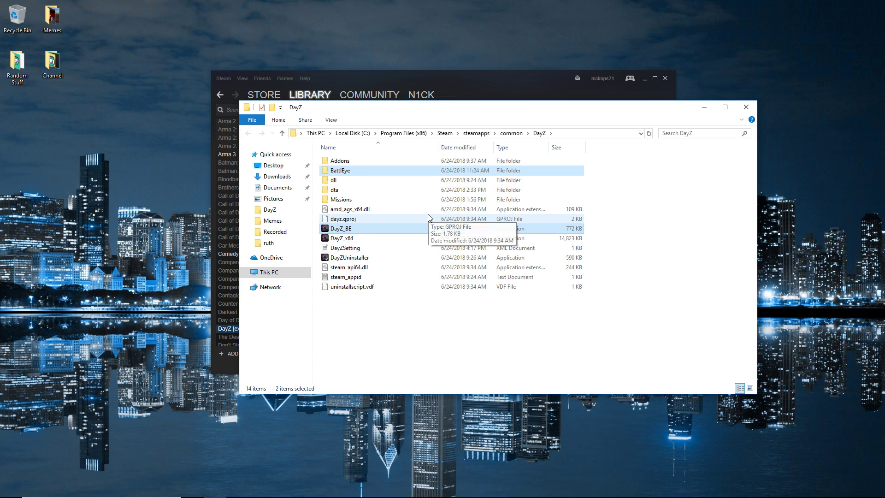
key("Delete")
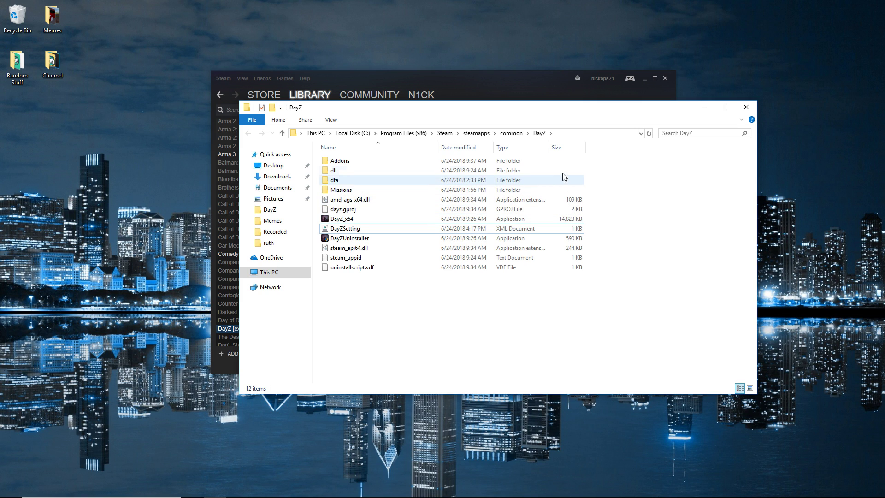
left_click(746, 106)
left_click(547, 373)
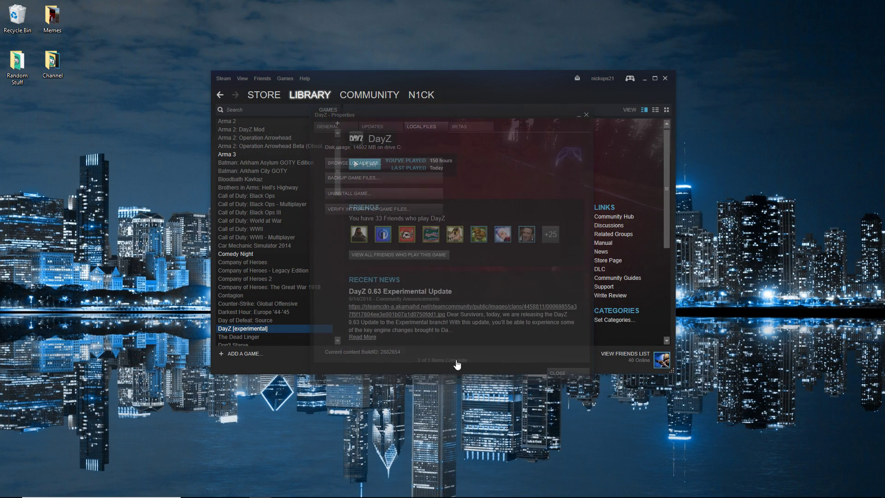
- Start verifying the integrity of DayZ's game files from the game's properties
right_click(287, 329)
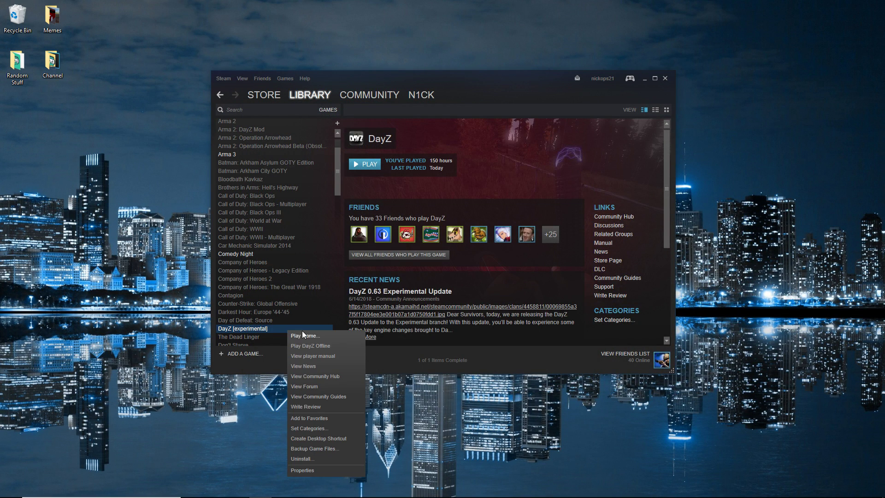
left_click(303, 473)
left_click(429, 128)
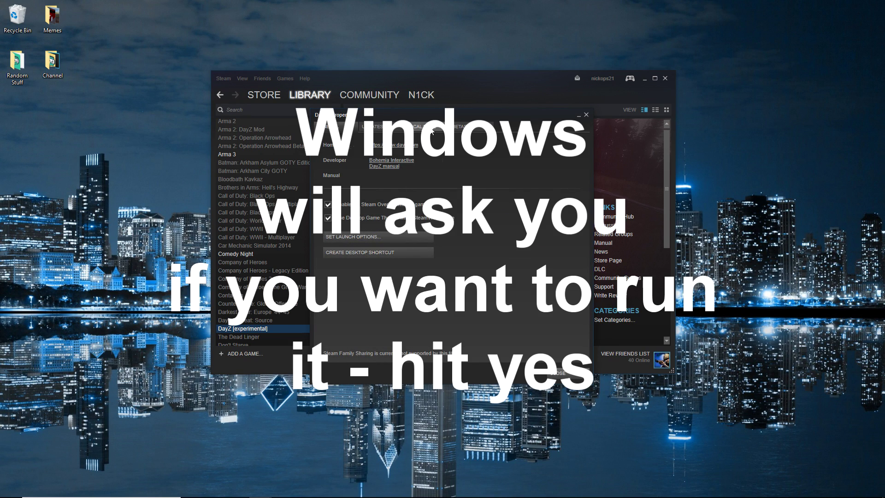
left_click(387, 211)
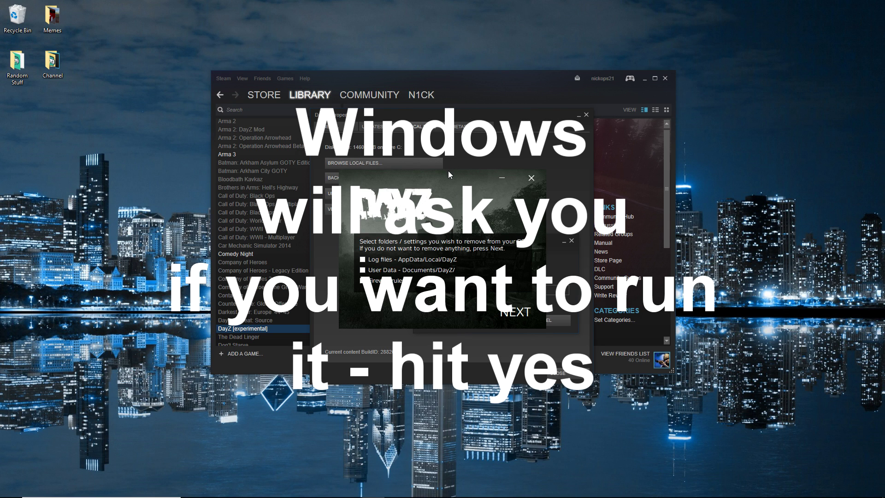
- Complete the DayZ removal dialog without selecting log files, user data or firewall rules for removal
left_click_drag(460, 161, 458, 161)
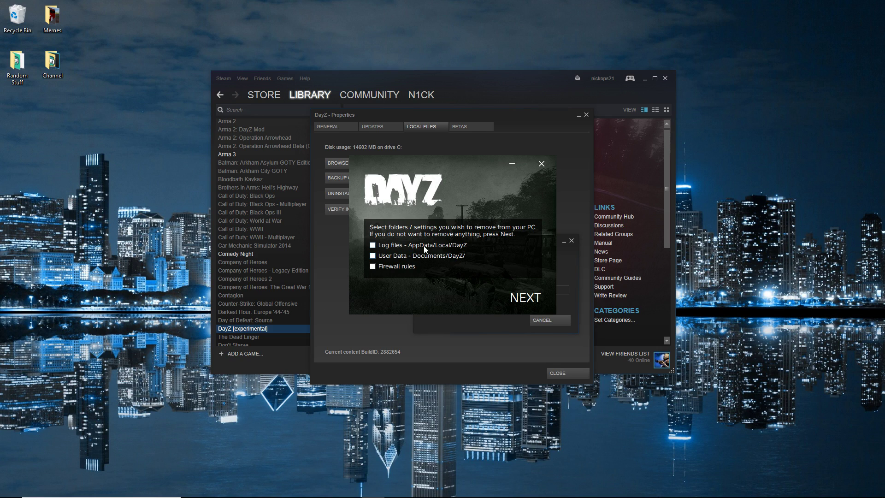
left_click(530, 300)
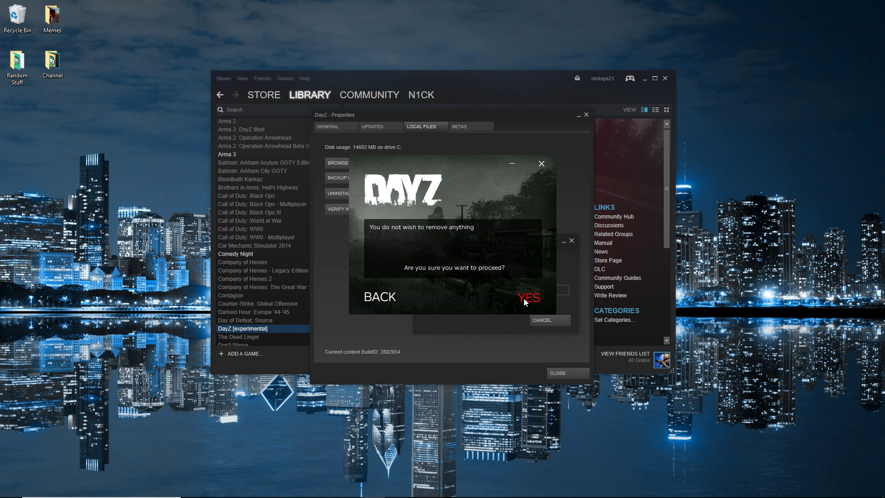
left_click(530, 299)
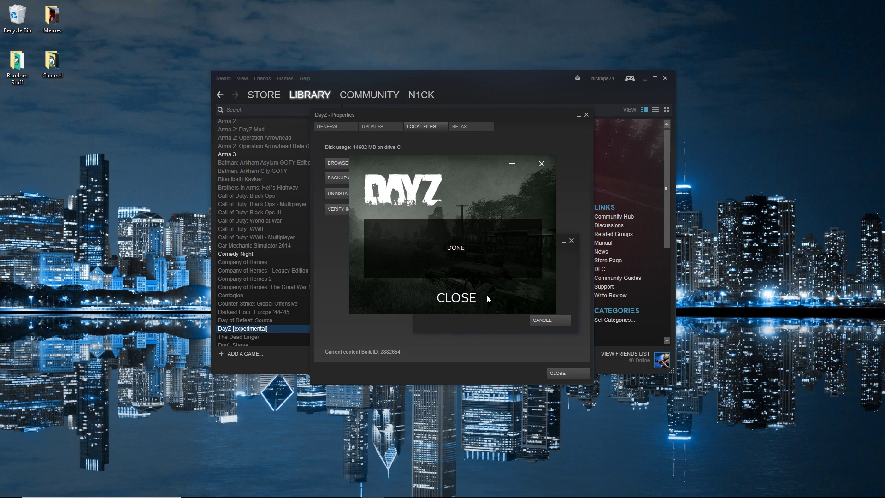
left_click(456, 296)
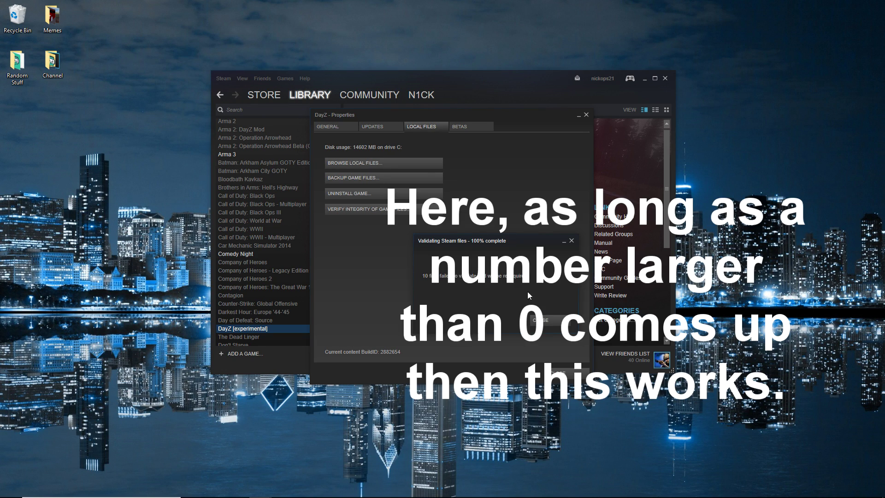
- Close the file validation and properties windows and launch the game with the Play DayZ option
left_click(545, 322)
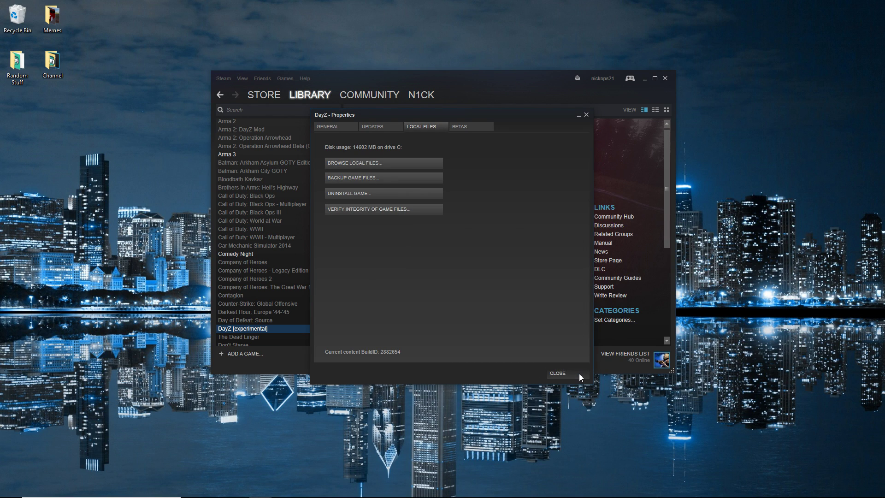
left_click(579, 373)
left_click(367, 165)
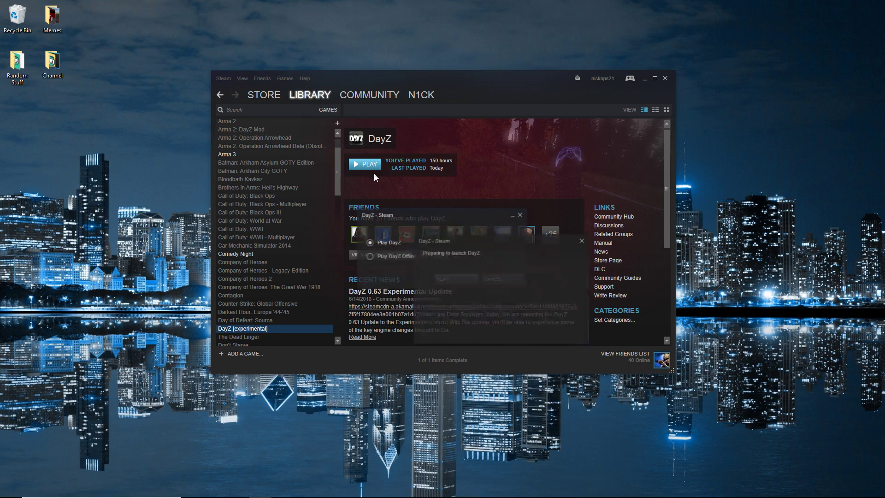
left_click(461, 280)
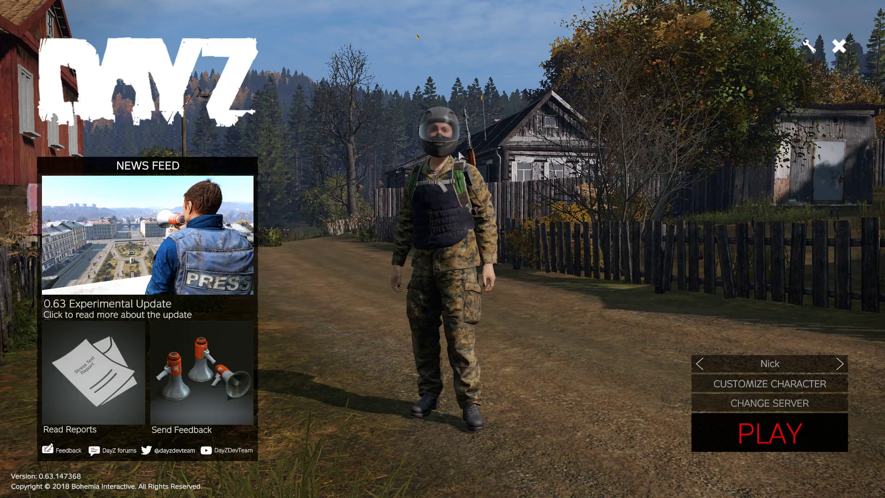
- Sort the server list by population, lowest first, and connect to DayZ US Southeast 1-1 (Experimental/Unstable)
left_click(735, 407)
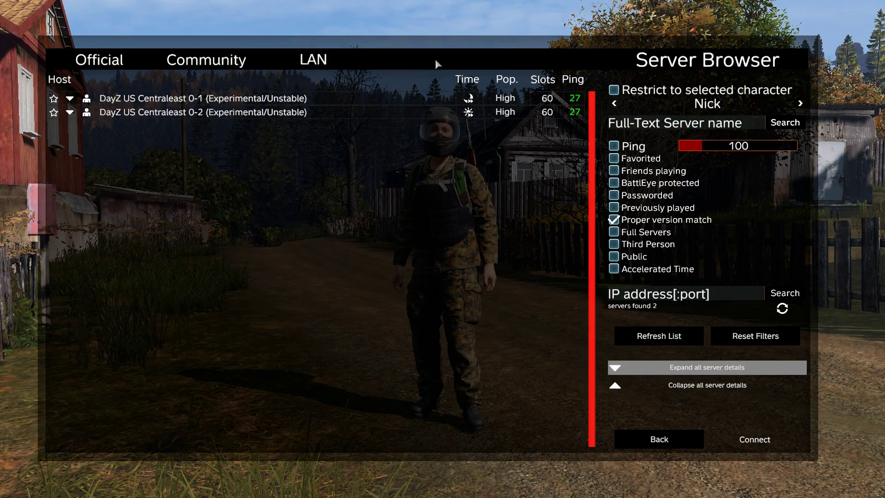
left_click(522, 83)
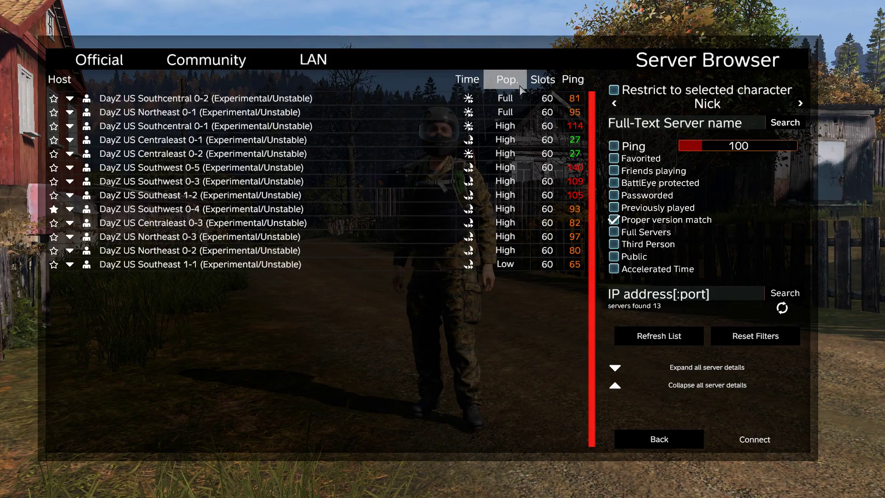
left_click(521, 88)
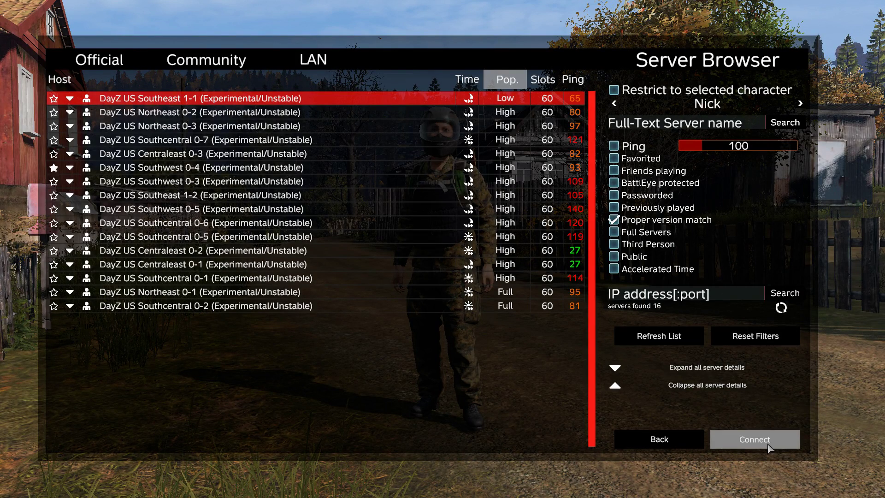
left_click(768, 445)
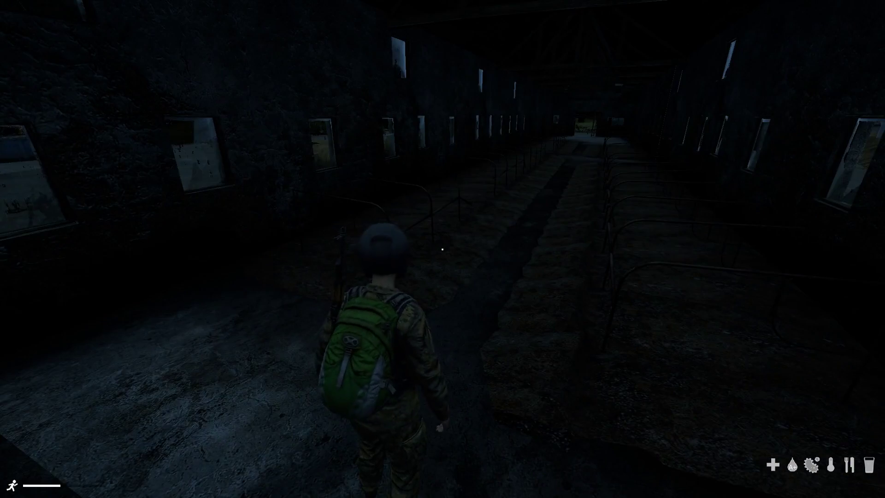
key("w")
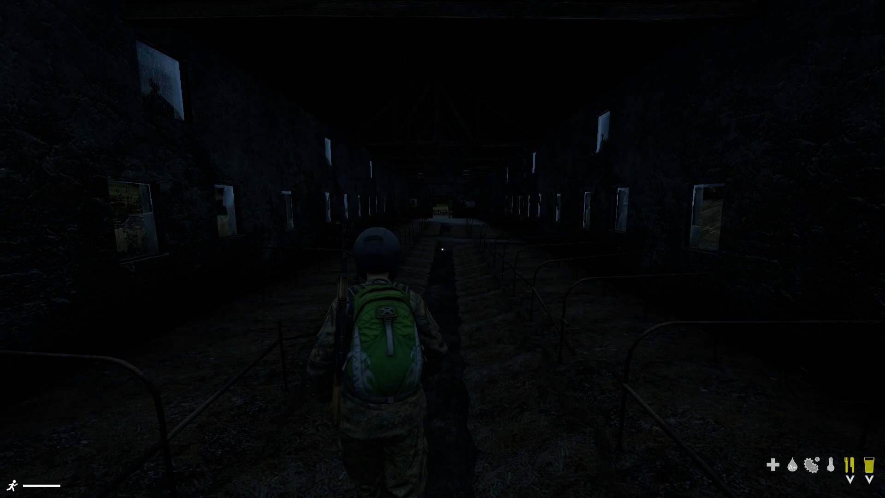
key("w")
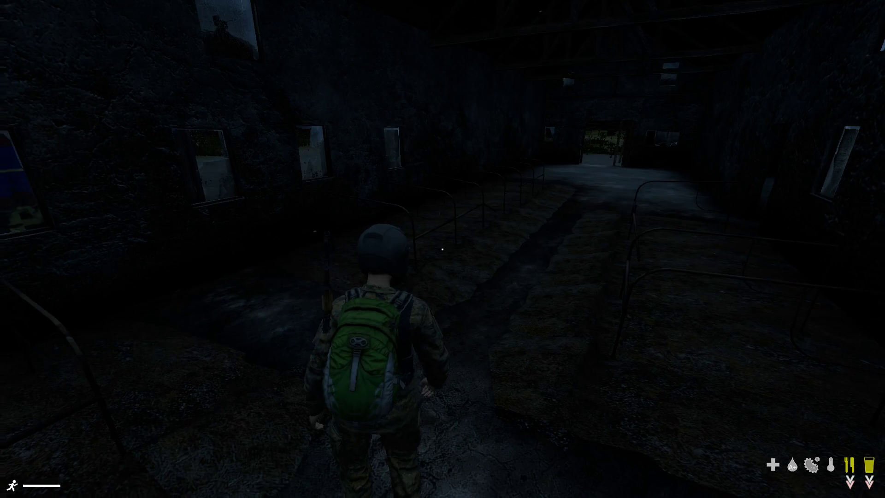
key("w")
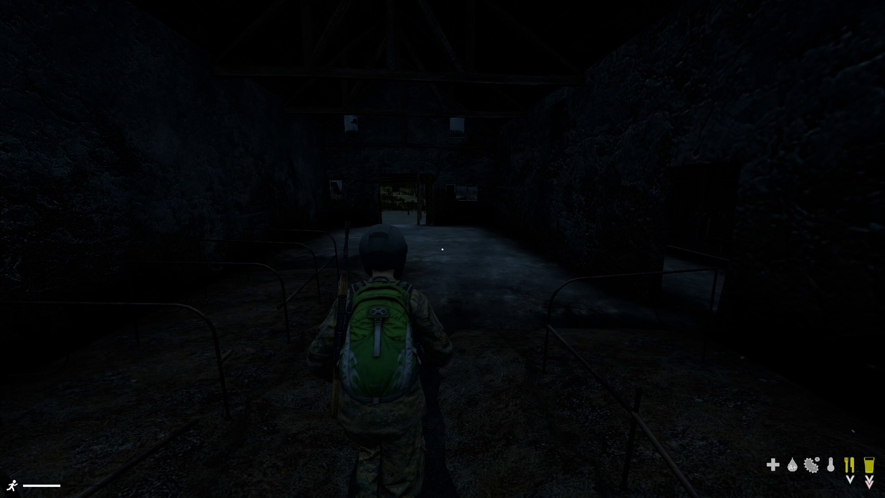
key("w")
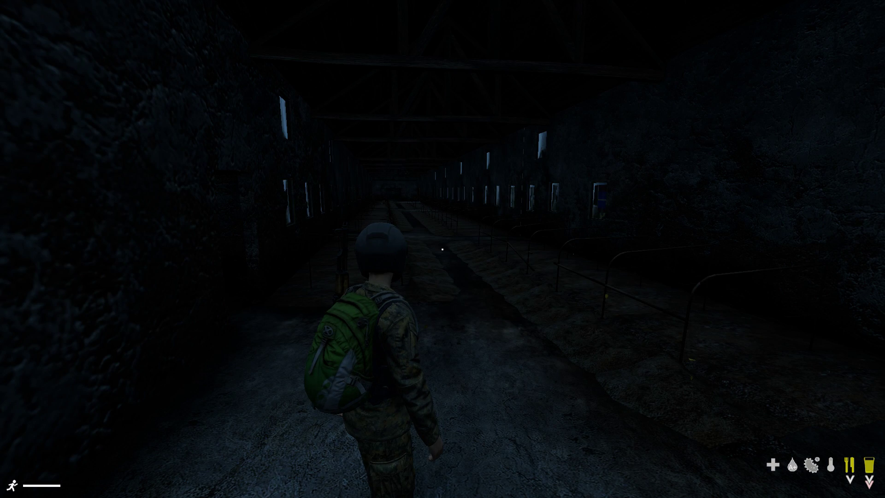
key("w")
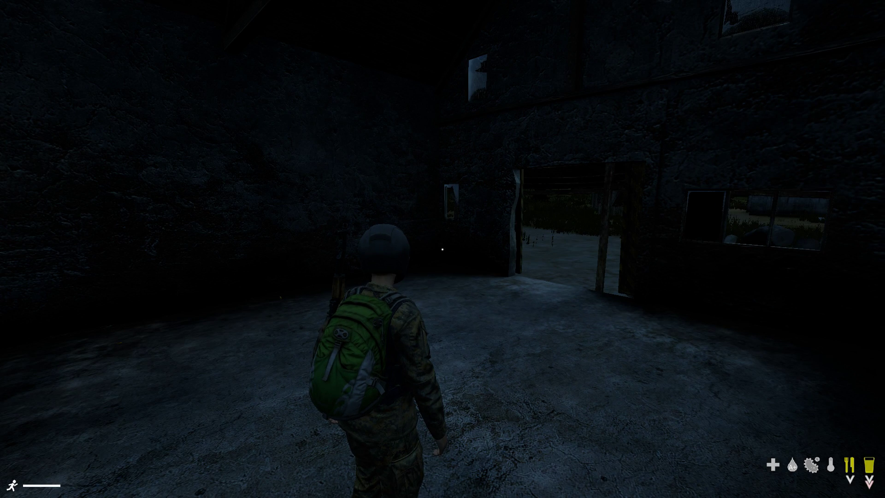
key("Escape")
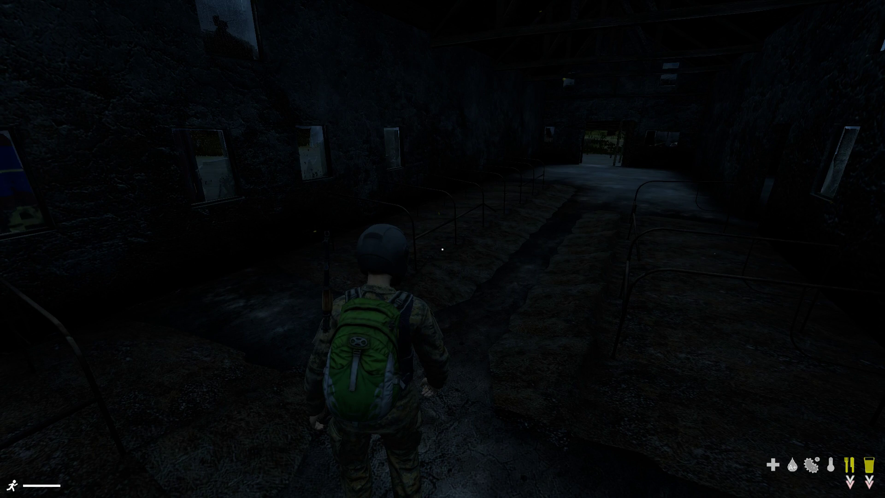
key("w")
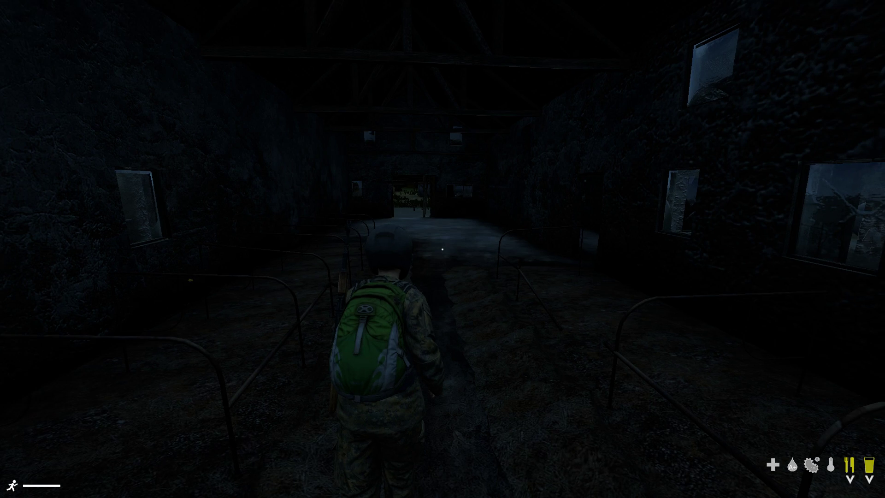
key("w")
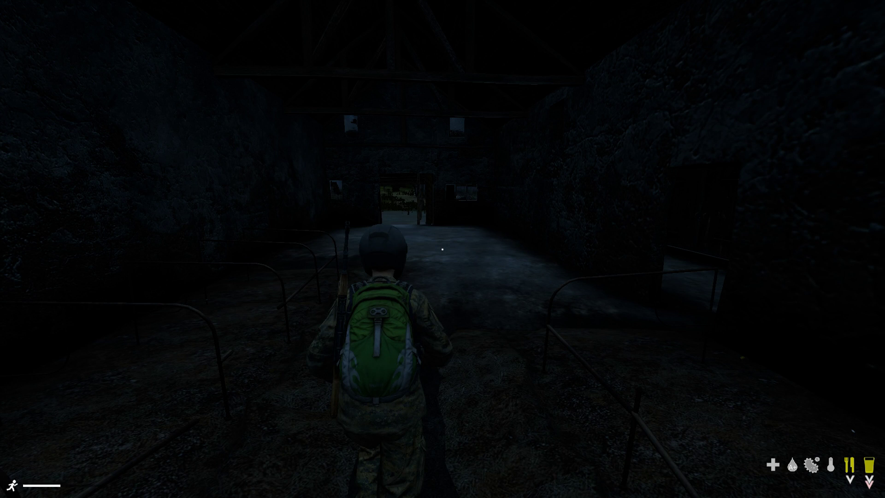
key("w")
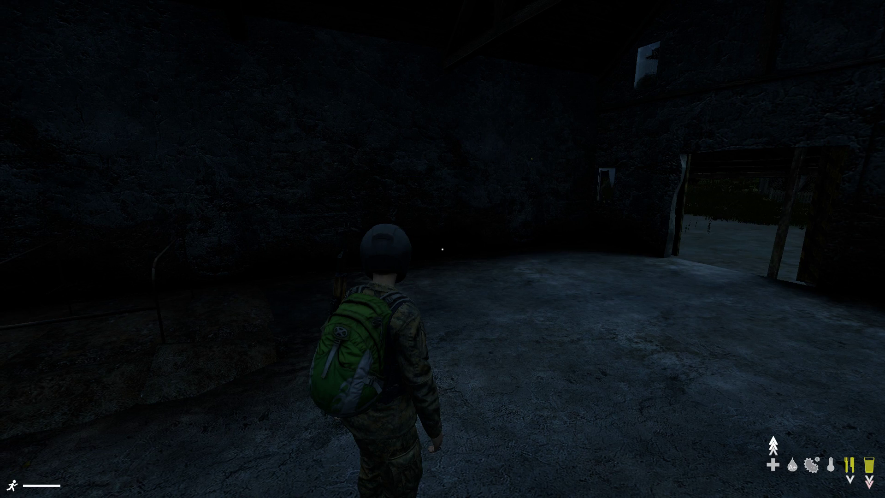
key("w")
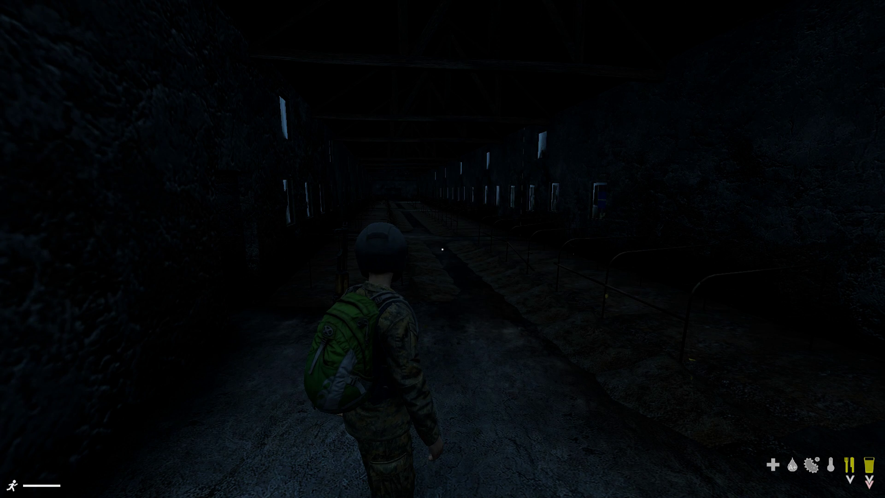